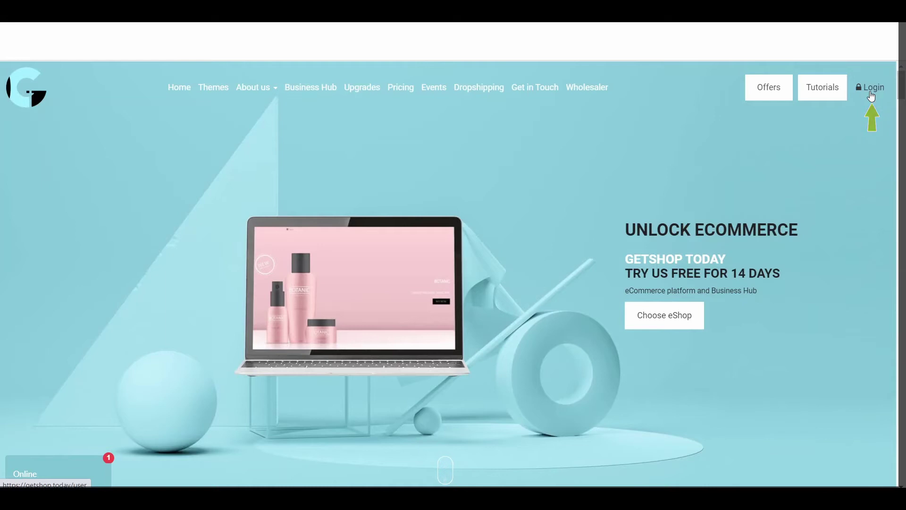
Fill the New User Signup form with a password, accept terms and confirm not a robot
{"action": "left_click", "coordinate": [871, 96]}
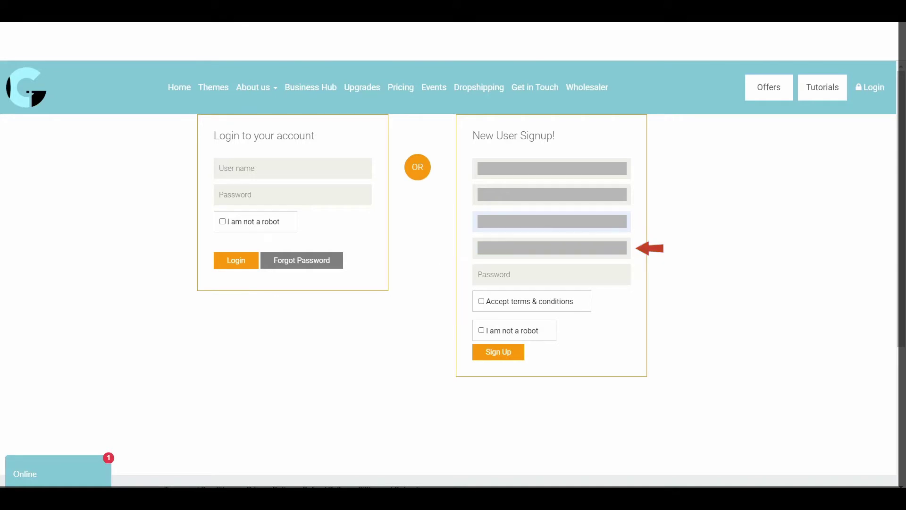
{"action": "left_click", "coordinate": [482, 277]}
{"action": "type", "text": "password"}
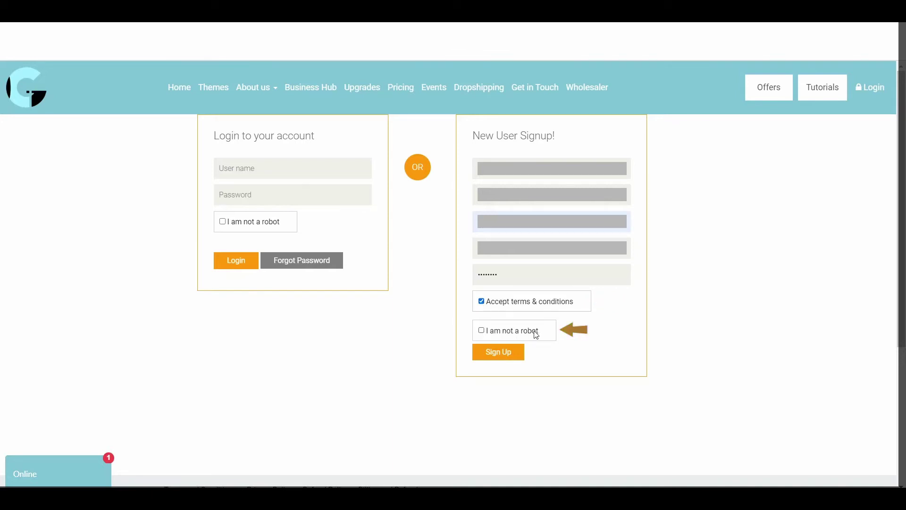
{"action": "left_click", "coordinate": [482, 331]}
Submit the signup, then save the personal information and address details of the profile
{"action": "left_click", "coordinate": [498, 352]}
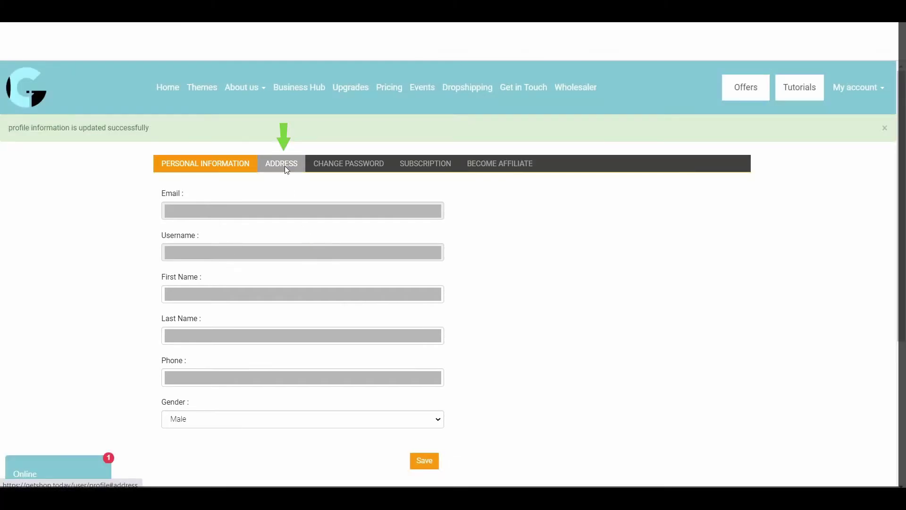
{"action": "left_click", "coordinate": [284, 166]}
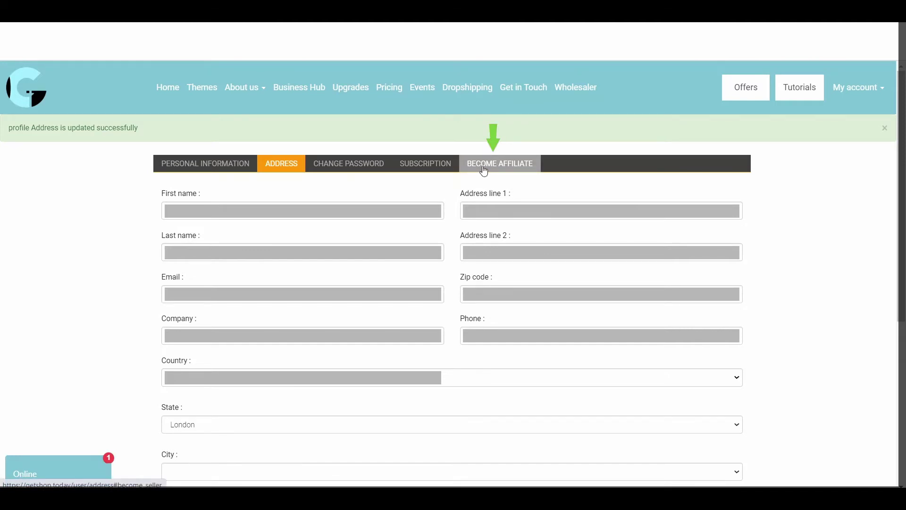
Apply to become an affiliate so the referral link and package commission rates appear
{"action": "left_click", "coordinate": [503, 165]}
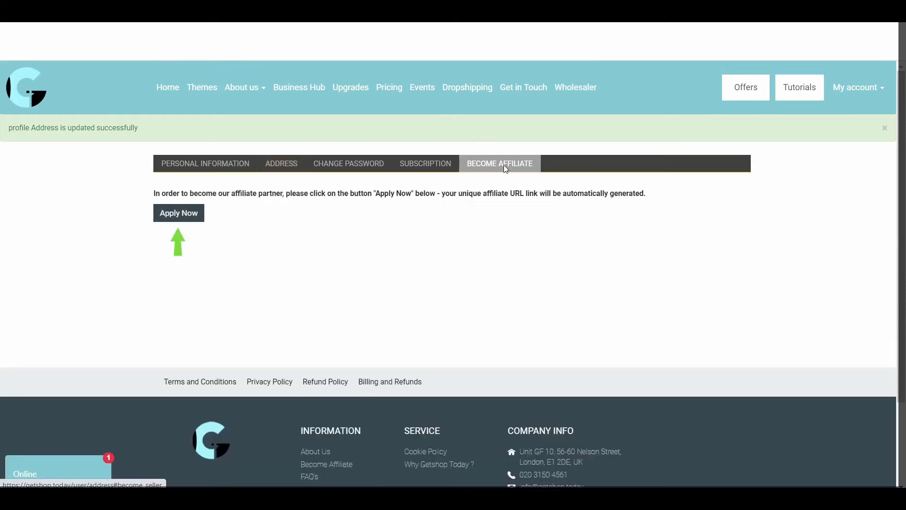
{"action": "left_click", "coordinate": [180, 215]}
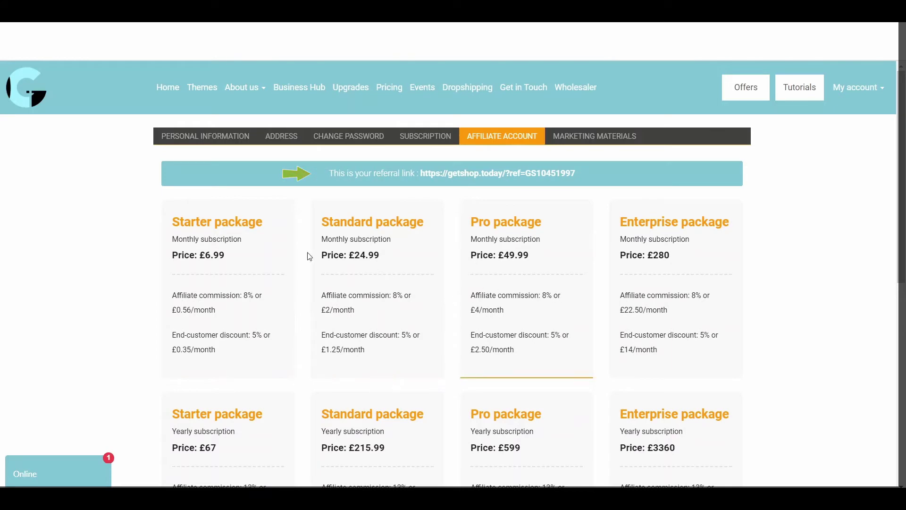
{"action": "scroll", "coordinate": [440, 336], "scroll_direction": "down", "scroll_amount": 2}
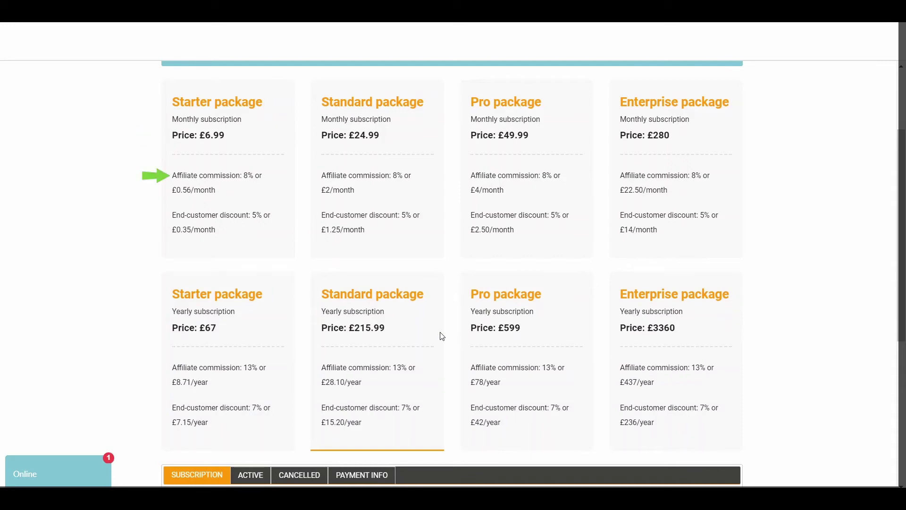
{"action": "scroll", "coordinate": [439, 335], "scroll_direction": "up", "scroll_amount": 1}
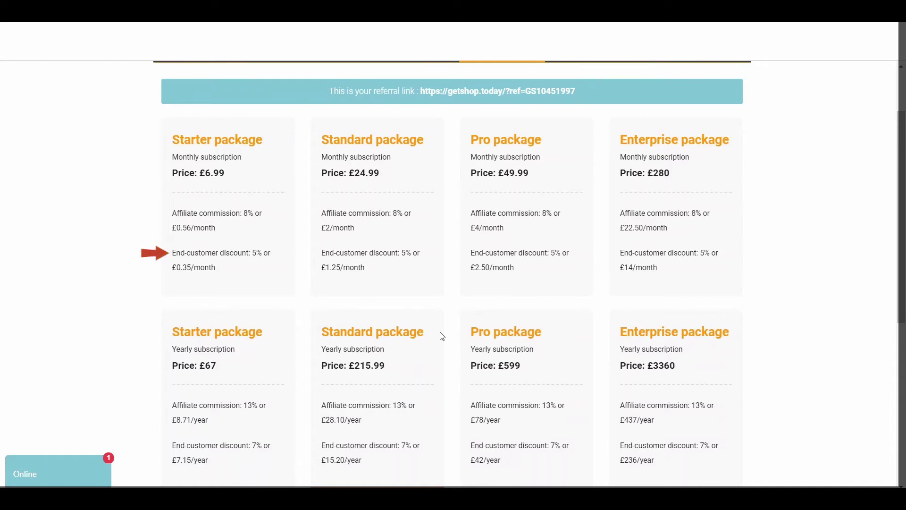
{"action": "scroll", "coordinate": [344, 289], "scroll_direction": "down", "scroll_amount": 1}
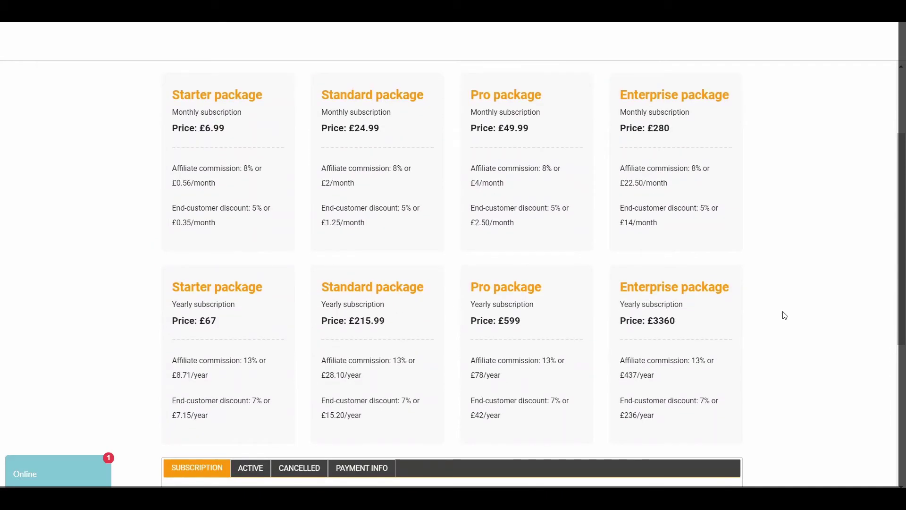
{"action": "scroll", "coordinate": [783, 314], "scroll_direction": "down", "scroll_amount": 2}
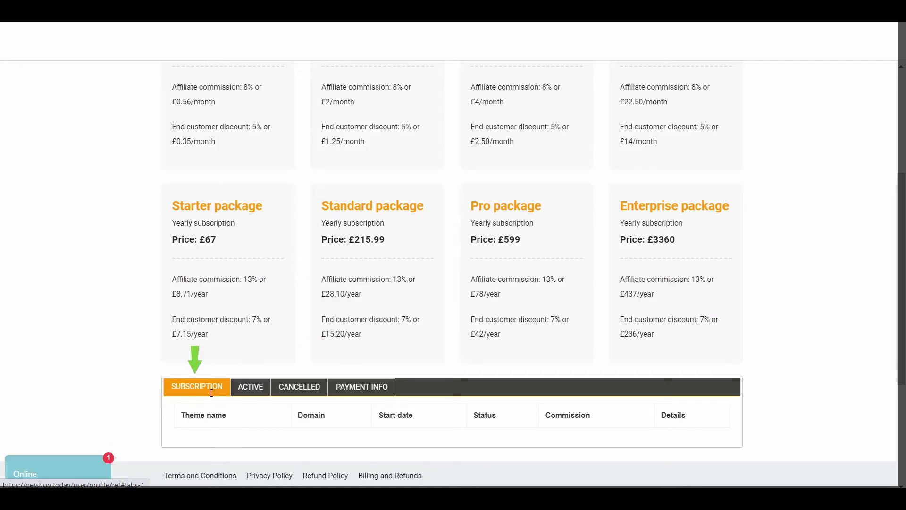
Review active and cancelled referrals and the payment info showing £0 withdrawal amounts
{"action": "left_click", "coordinate": [244, 394]}
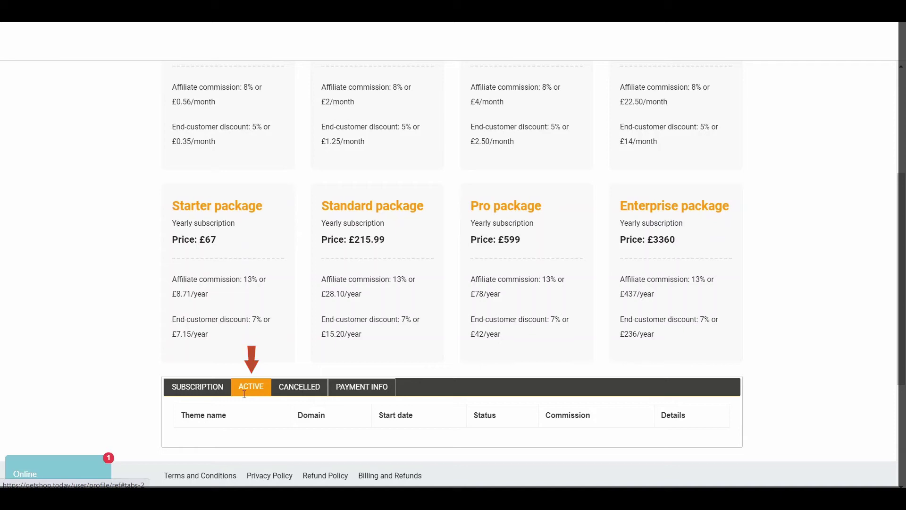
{"action": "left_click", "coordinate": [294, 386]}
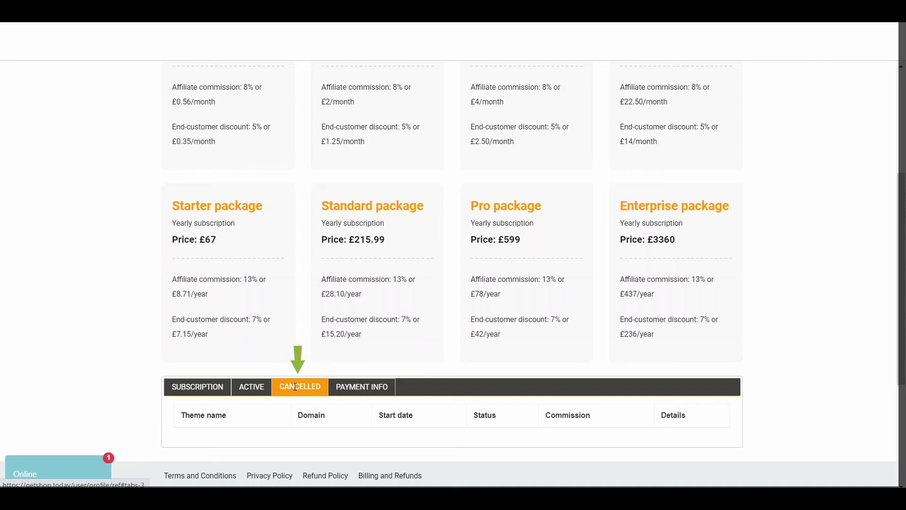
{"action": "left_click", "coordinate": [371, 388]}
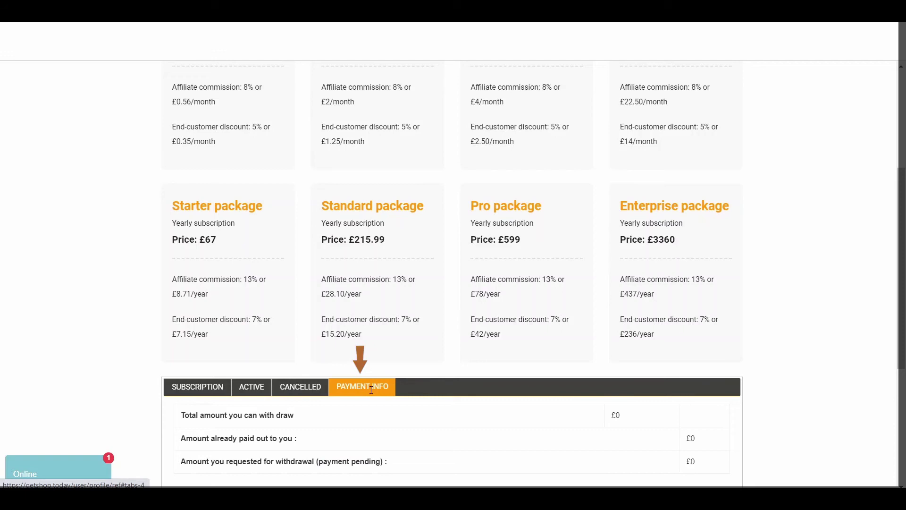
{"action": "scroll", "coordinate": [496, 269], "scroll_direction": "up", "scroll_amount": 3}
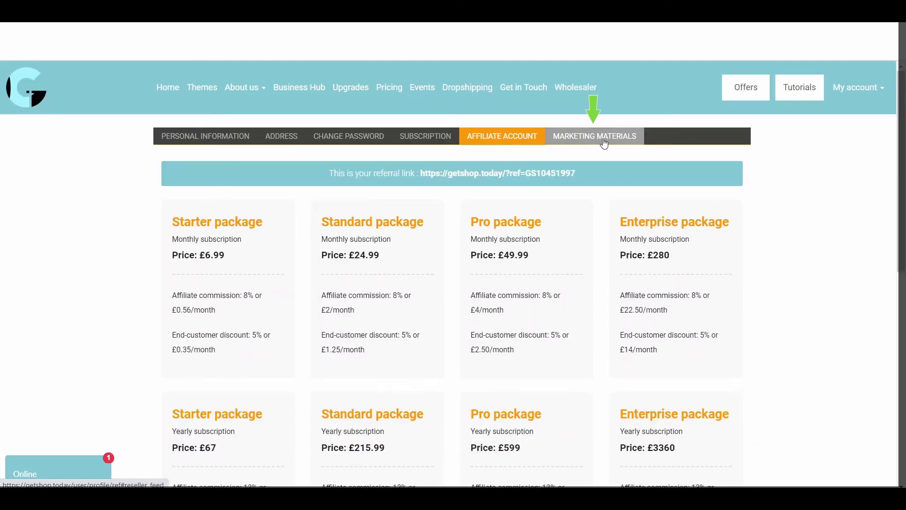
{"action": "left_click", "coordinate": [603, 138]}
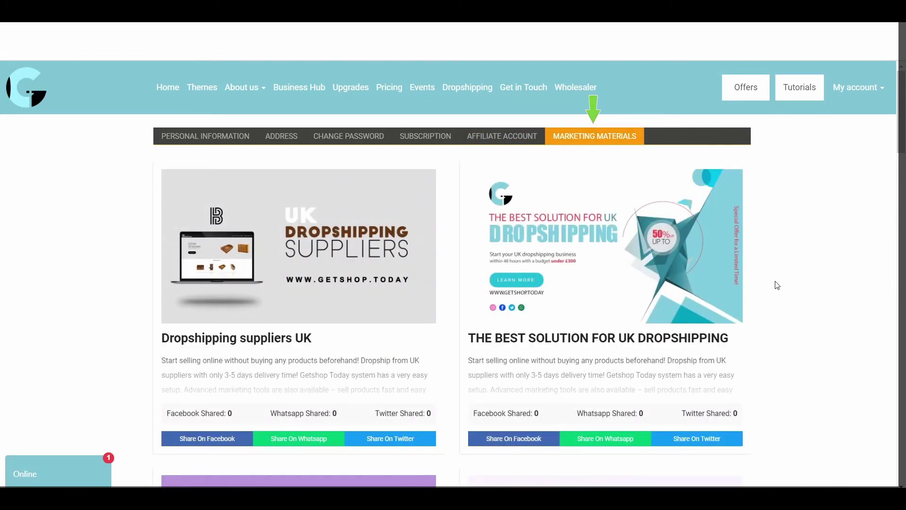
{"action": "scroll", "coordinate": [776, 284], "scroll_direction": "down", "scroll_amount": 3}
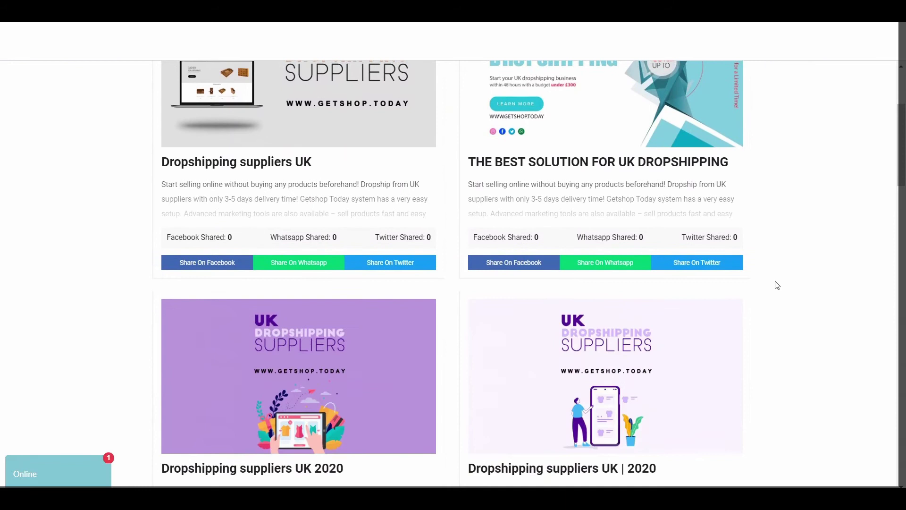
{"action": "scroll", "coordinate": [777, 285], "scroll_direction": "down", "scroll_amount": 3}
{"action": "scroll", "coordinate": [776, 284], "scroll_direction": "down", "scroll_amount": 3}
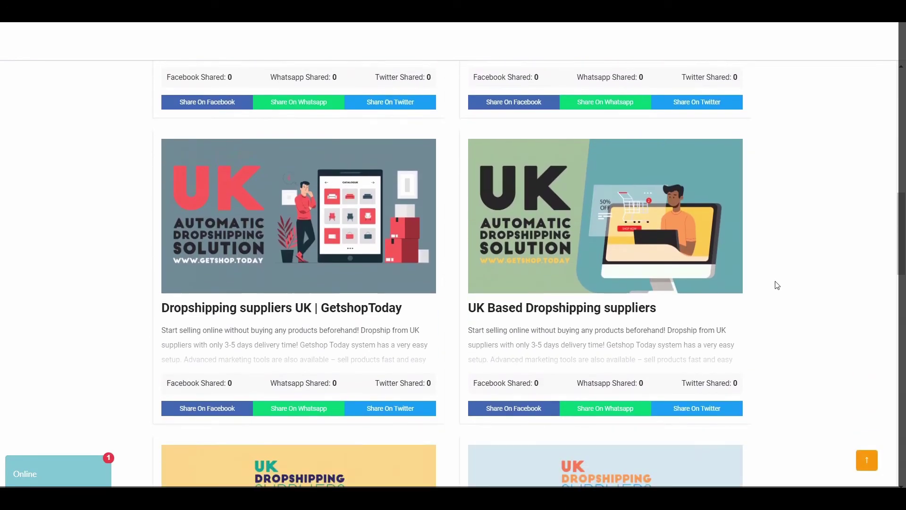
{"action": "scroll", "coordinate": [776, 284], "scroll_direction": "down", "scroll_amount": 2}
{"action": "scroll", "coordinate": [776, 284], "scroll_direction": "down", "scroll_amount": 1}
{"action": "scroll", "coordinate": [777, 285], "scroll_direction": "down", "scroll_amount": 1}
{"action": "scroll", "coordinate": [776, 284], "scroll_direction": "down", "scroll_amount": 2}
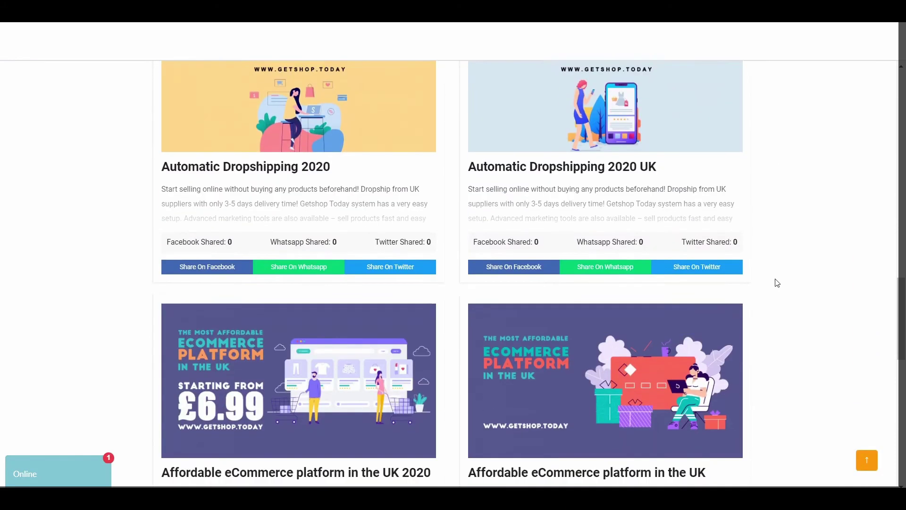
{"action": "scroll", "coordinate": [777, 283], "scroll_direction": "down", "scroll_amount": 2}
{"action": "scroll", "coordinate": [776, 283], "scroll_direction": "down", "scroll_amount": 2}
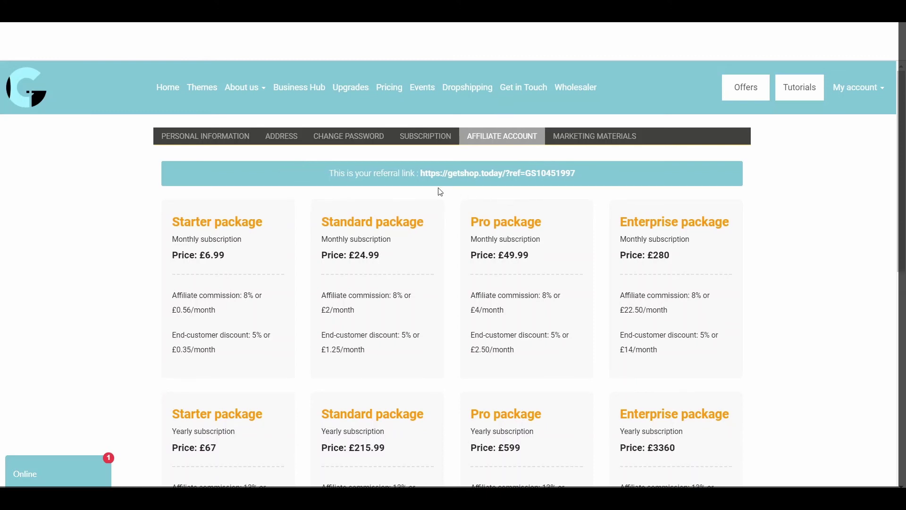
Return to the marketing materials page with the shareable dropshipping banners
{"action": "left_click", "coordinate": [578, 135]}
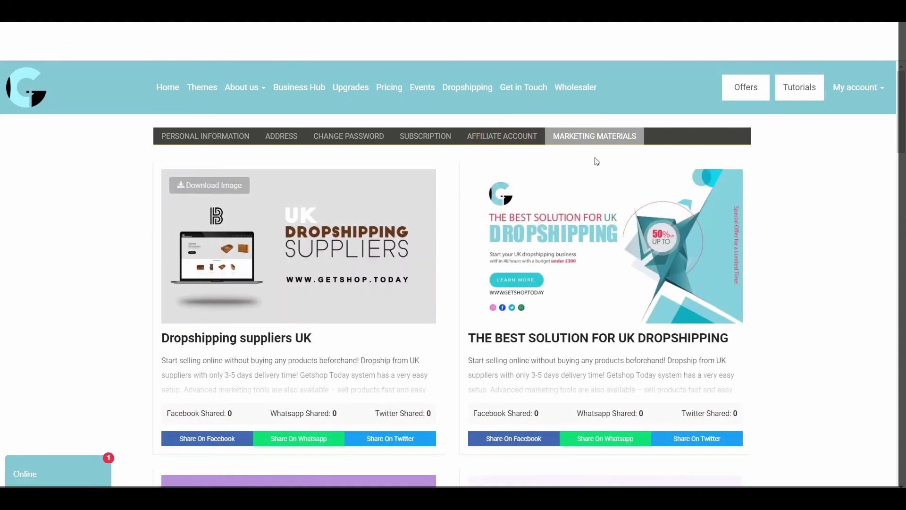